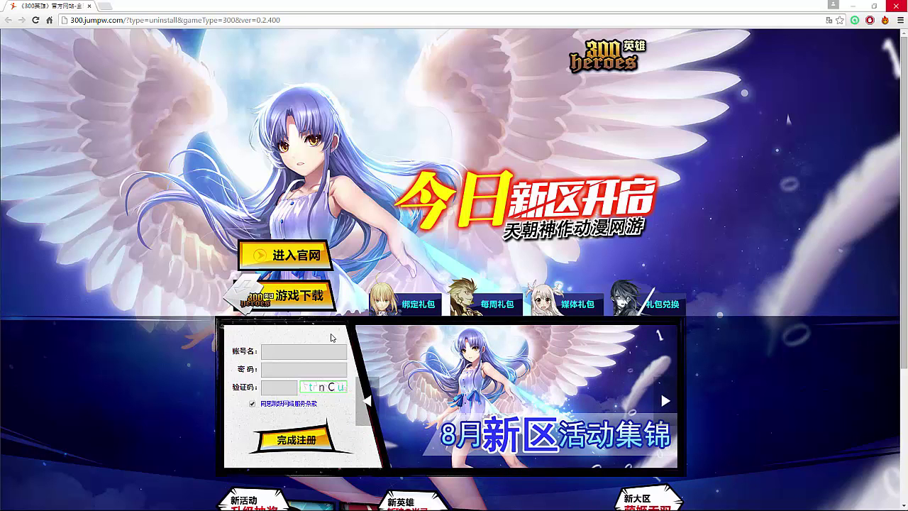
- Enter the new account name, password and captcha, submit with 完成注册, and decline Chrome's password save
{"action": "left_click", "coordinate": [304, 356]}
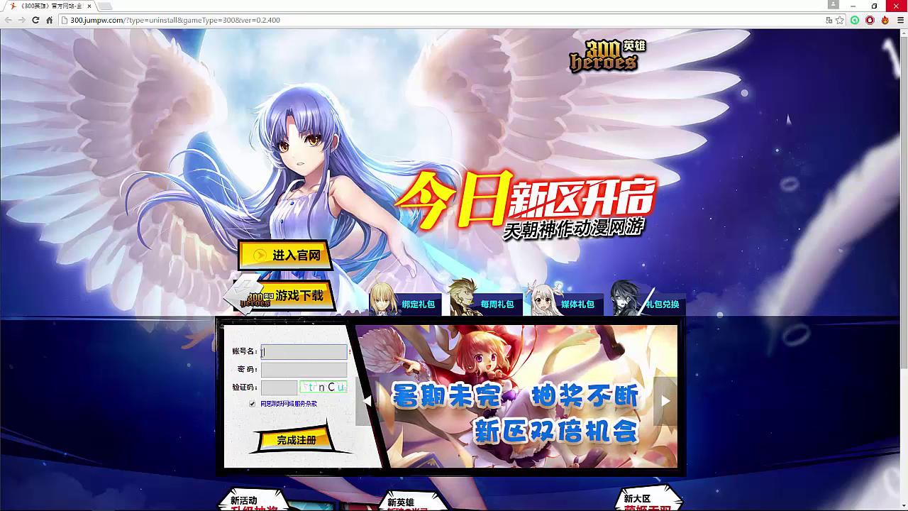
{"action": "type", "text": "T"}
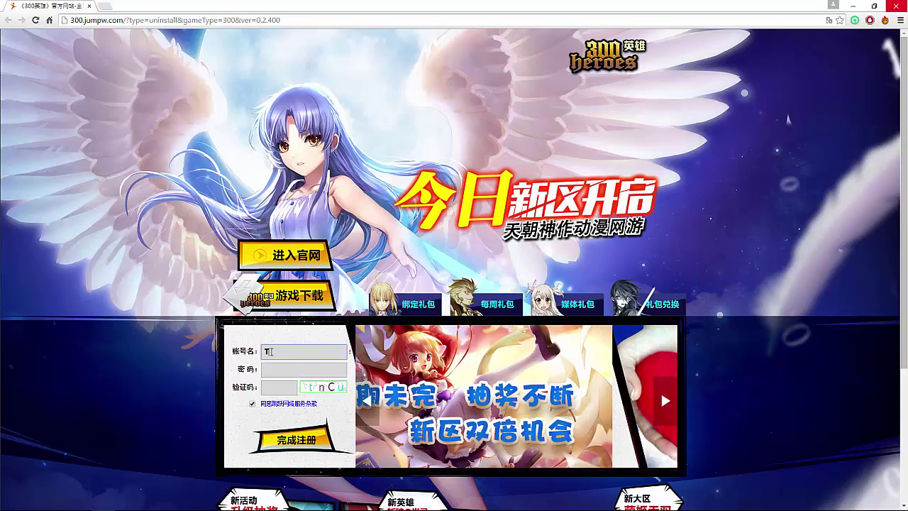
{"action": "type", "text": "estNAme"}
{"action": "key", "text": "BackSpace"}
{"action": "key", "text": "BackSpace"}
{"action": "type", "text": "ameNizuu"}
{"action": "key", "text": "Tab"}
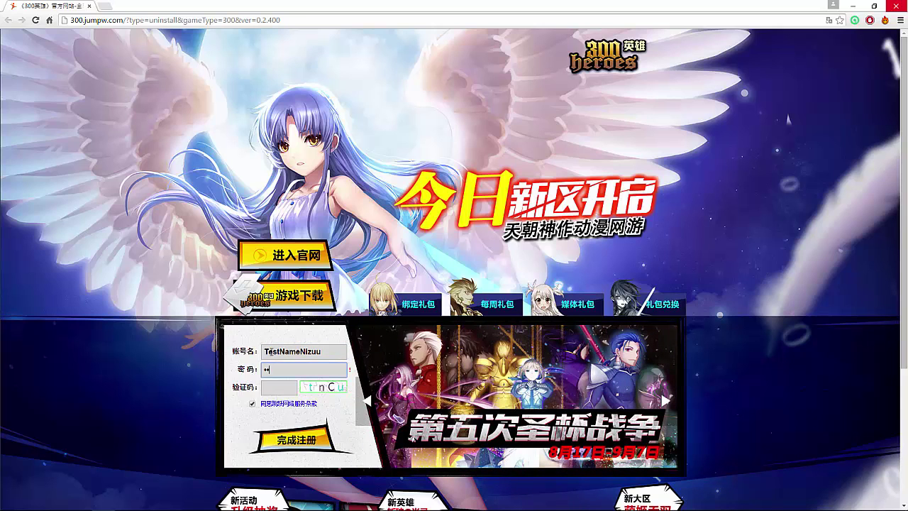
{"action": "key", "text": "Tab"}
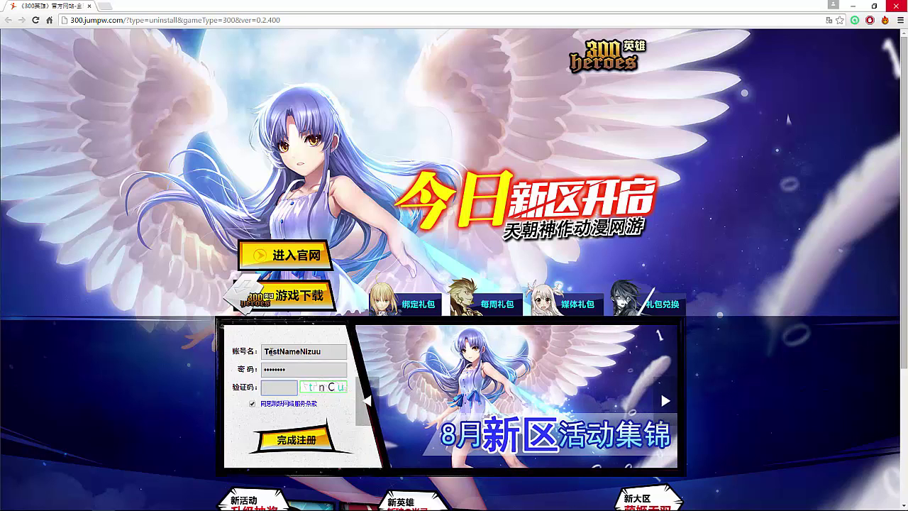
{"action": "type", "text": "tncu"}
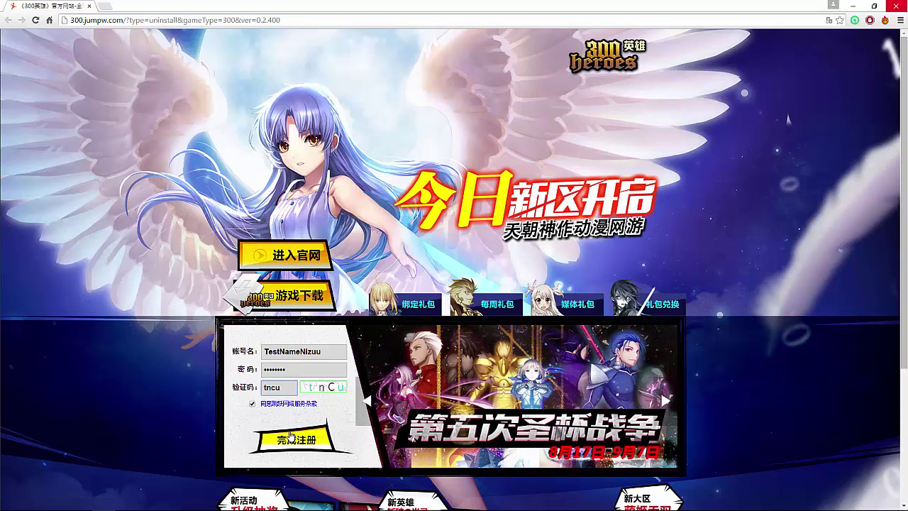
{"action": "left_click", "coordinate": [295, 439]}
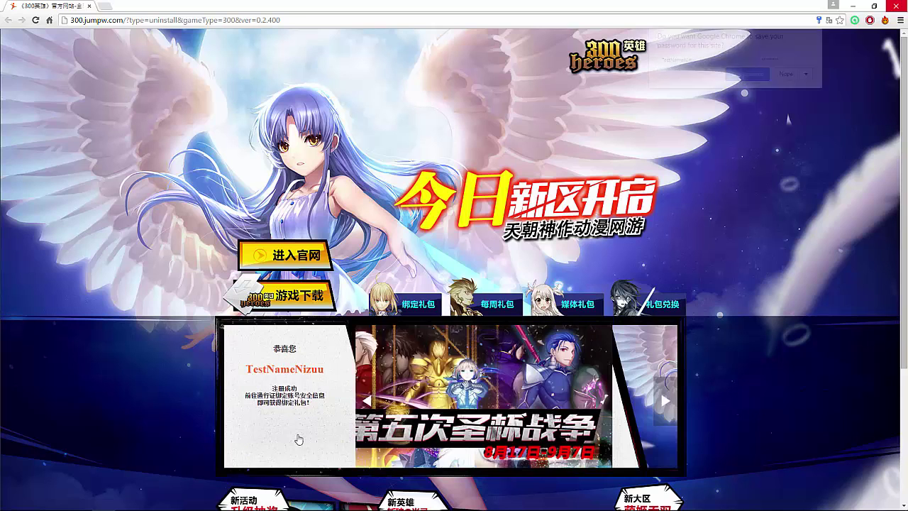
{"action": "left_click", "coordinate": [799, 78]}
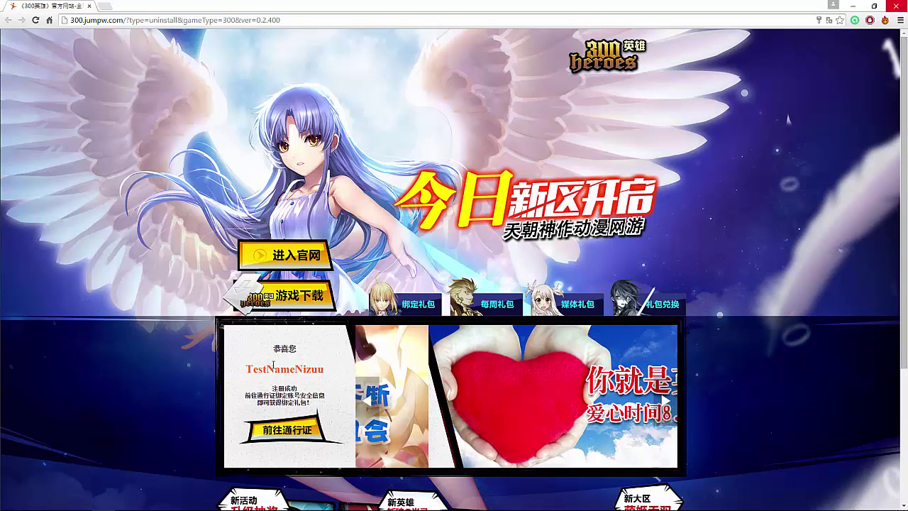
- Go to the official 300 Heroes site and download the client archive 300_v0.2.400.zip via 客户端下载
{"action": "left_click", "coordinate": [293, 256]}
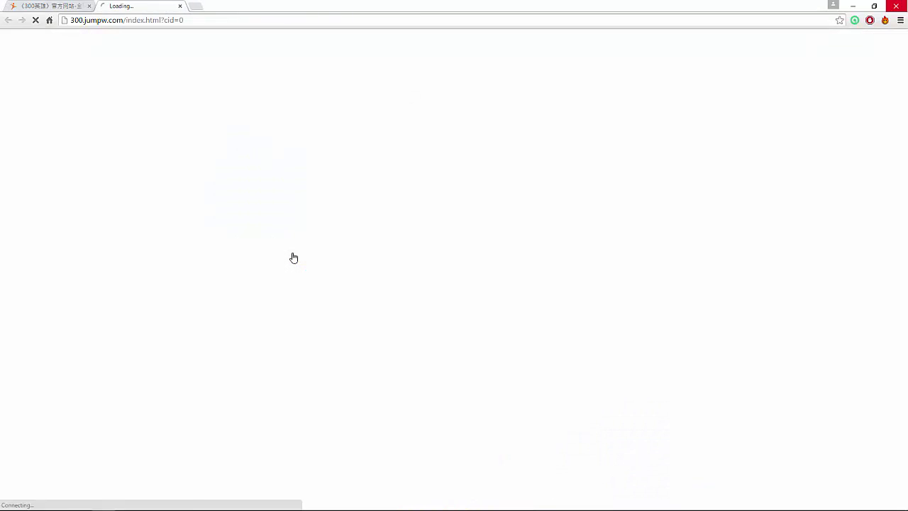
{"action": "key", "text": "ctrl+shift+Tab"}
{"action": "left_click", "coordinate": [300, 268]}
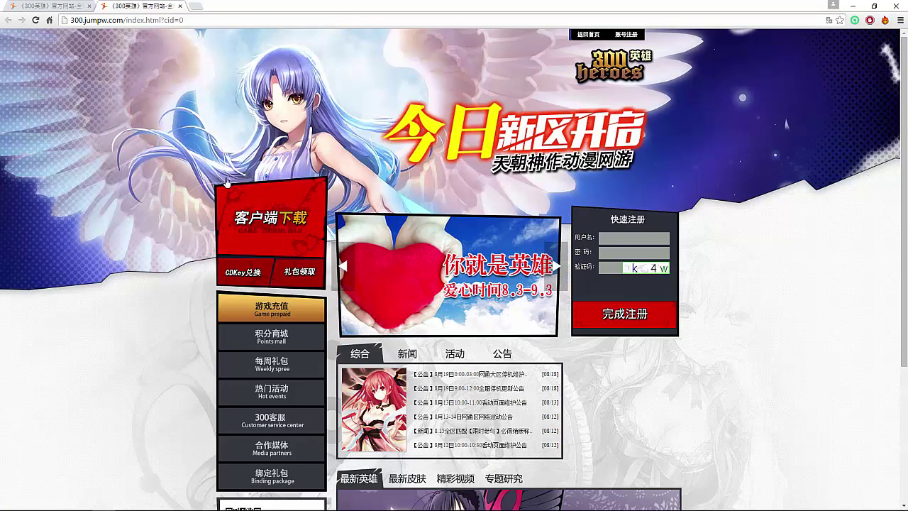
{"action": "left_click", "coordinate": [280, 206]}
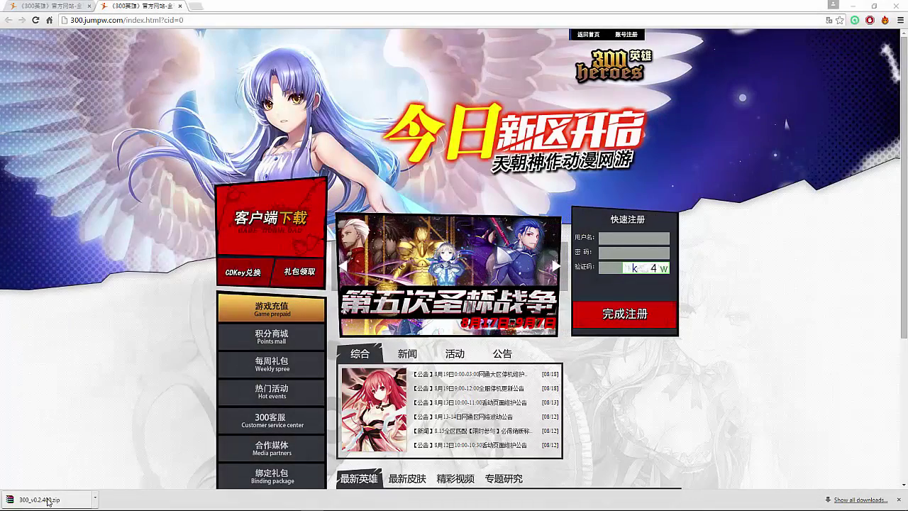
{"action": "left_click", "coordinate": [856, 4]}
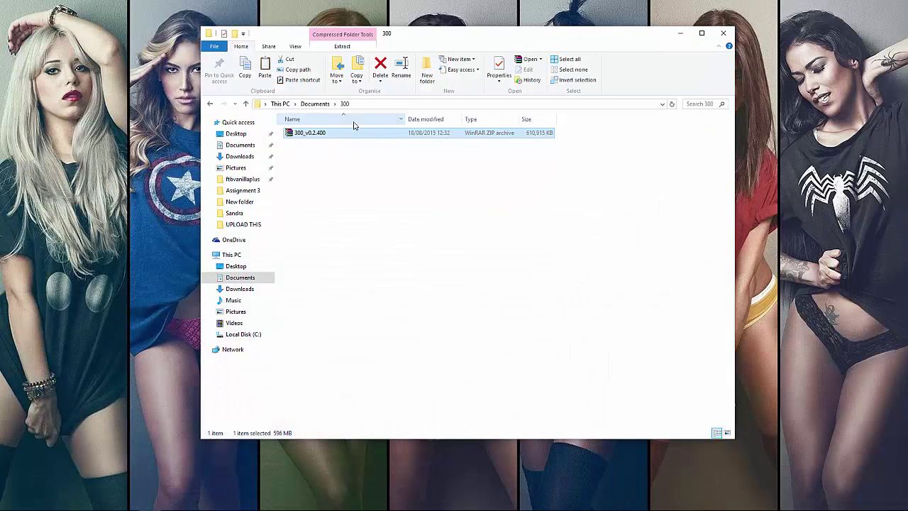
- Extract 300_v0.2.400.zip directly into the 300 folder
{"action": "right_click", "coordinate": [338, 137]}
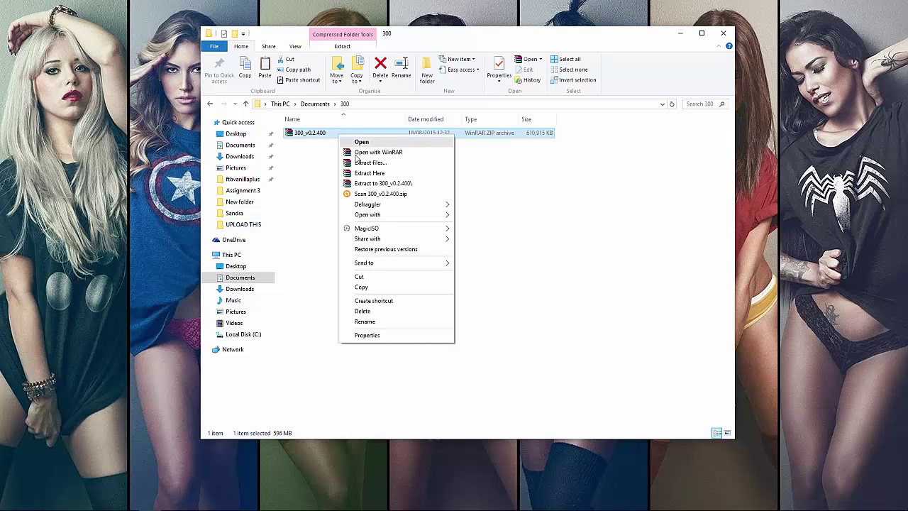
{"action": "left_click", "coordinate": [380, 179]}
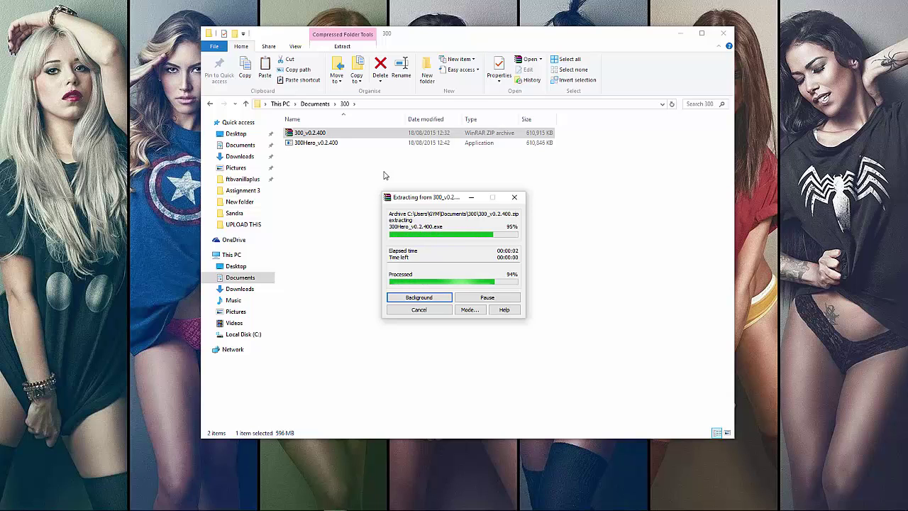
- Run the extracted 300Hero_v0.2.400 installer
{"action": "double_click", "coordinate": [342, 143]}
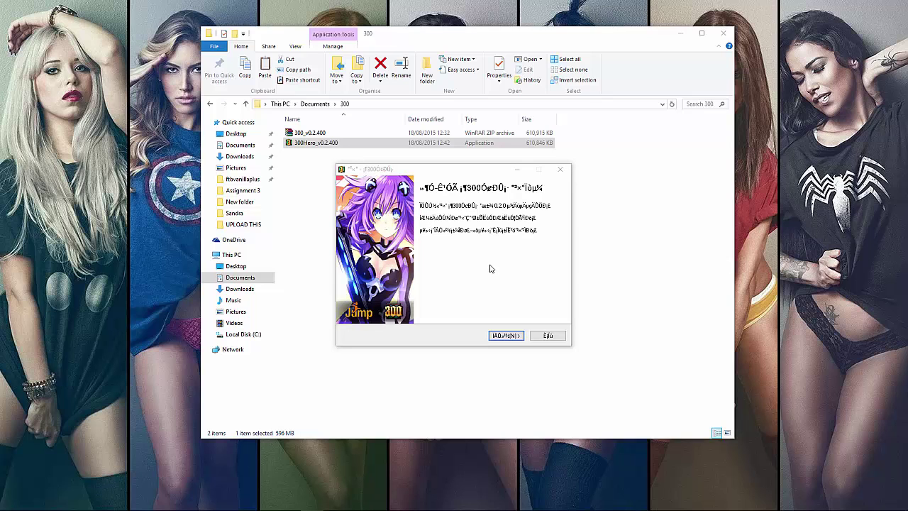
- Accept the license, default install folder, program group and shortcuts, and start installing
{"action": "left_click", "coordinate": [507, 336]}
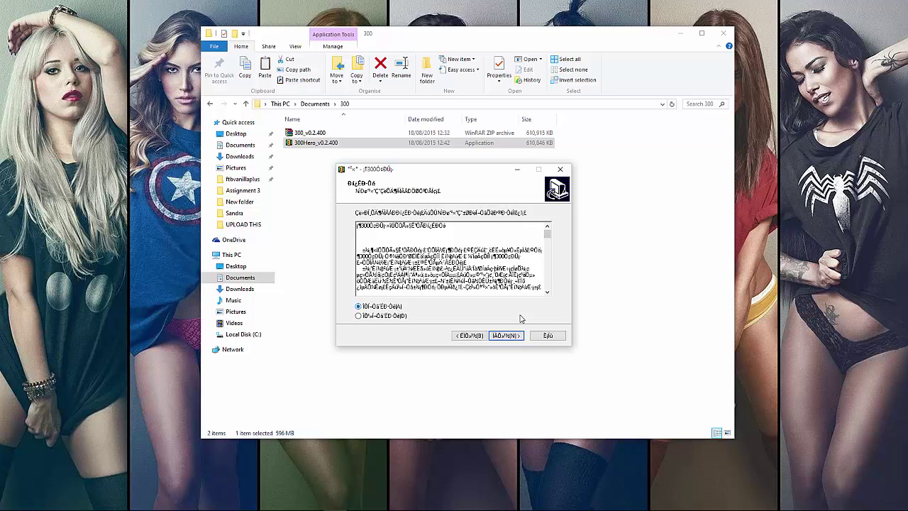
{"action": "left_click", "coordinate": [506, 336]}
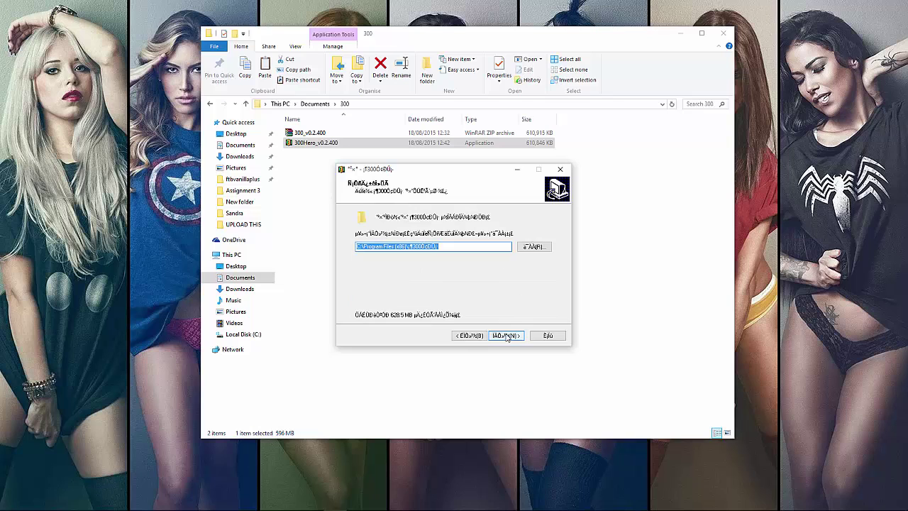
{"action": "left_click", "coordinate": [507, 336]}
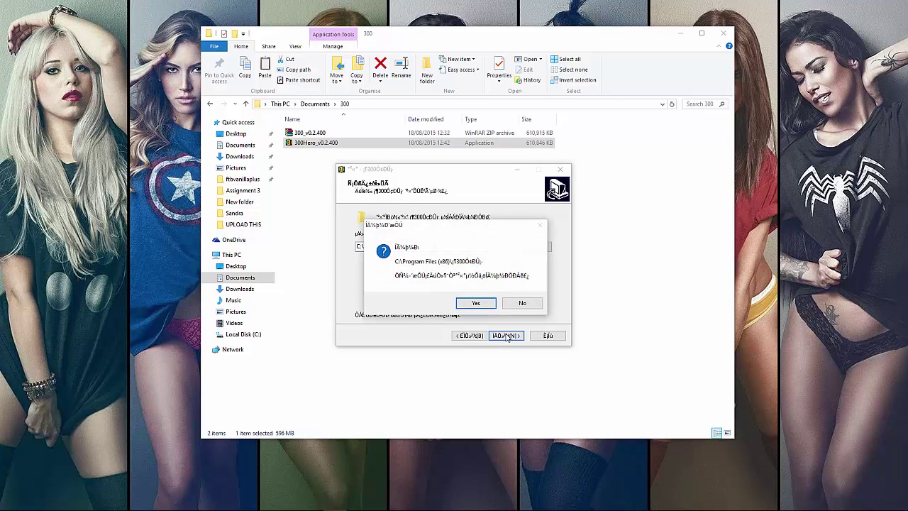
{"action": "left_click", "coordinate": [483, 304]}
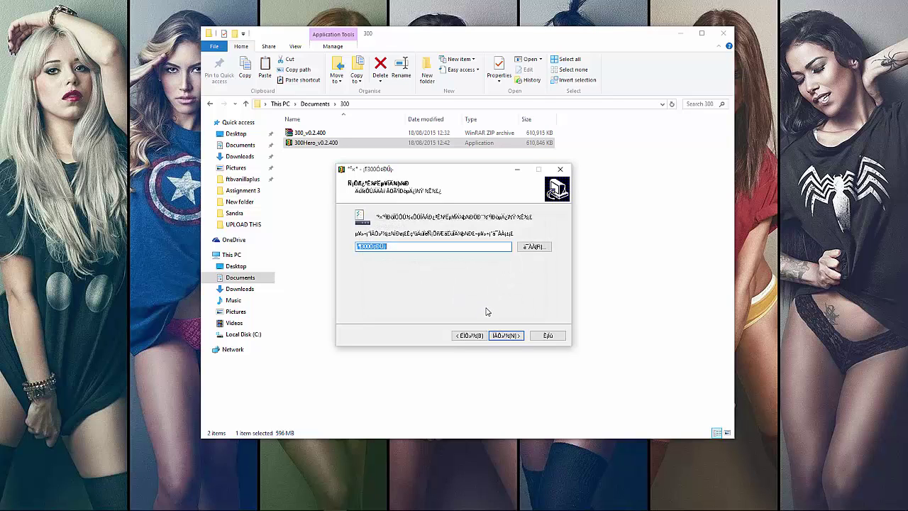
{"action": "left_click", "coordinate": [516, 338]}
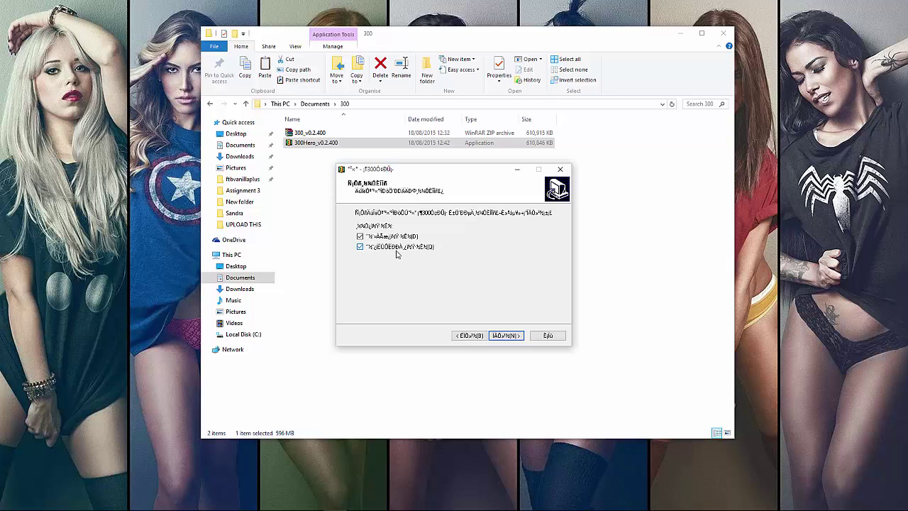
{"action": "left_click", "coordinate": [506, 335]}
{"action": "left_click", "coordinate": [508, 336]}
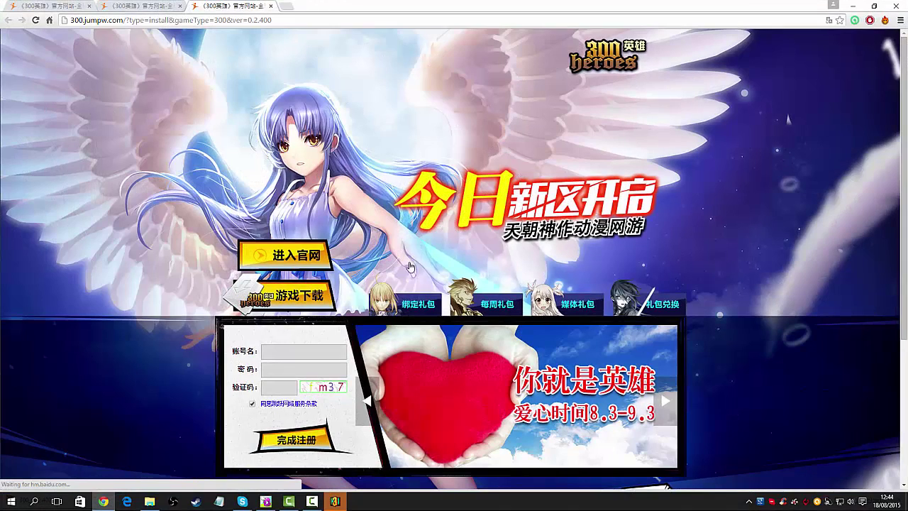
- Close Chrome's install-instructions tab, untick 'Run 300 Heroes' and finish the installer
{"action": "left_click", "coordinate": [271, 6]}
{"action": "left_click", "coordinate": [855, 7]}
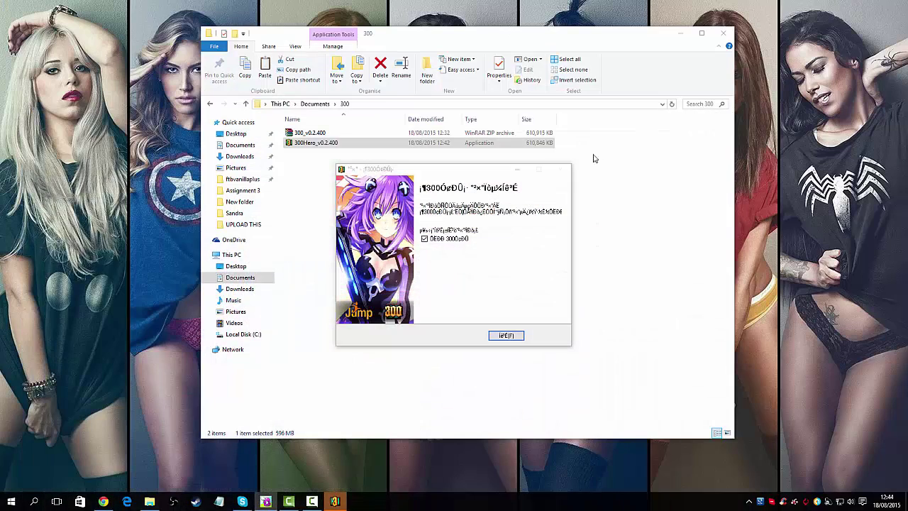
{"action": "left_click", "coordinate": [425, 240]}
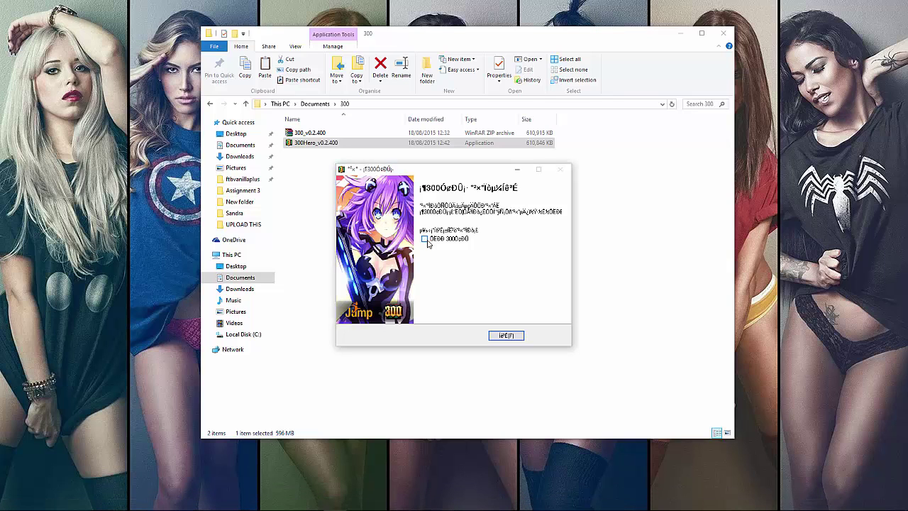
{"action": "left_click", "coordinate": [507, 336]}
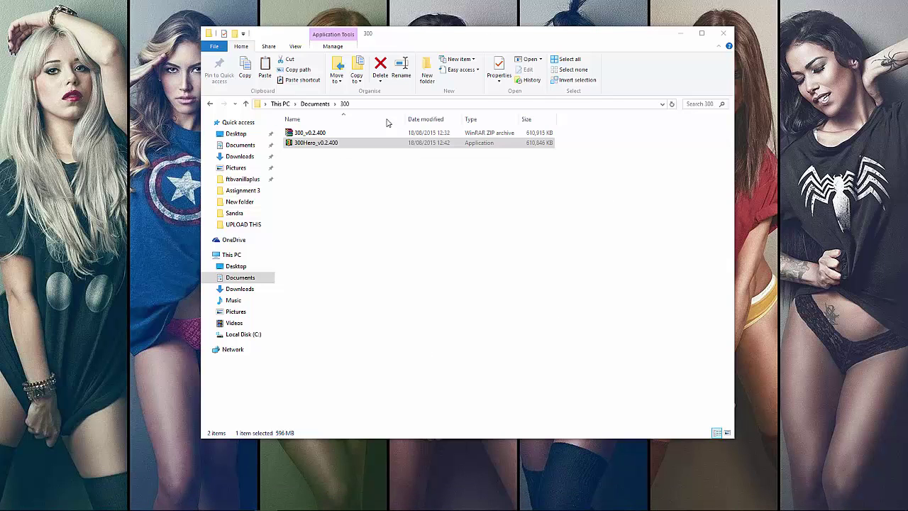
- Search Windows for '300' and launch the 300 Heroes desktop app
{"action": "left_click", "coordinate": [410, 314]}
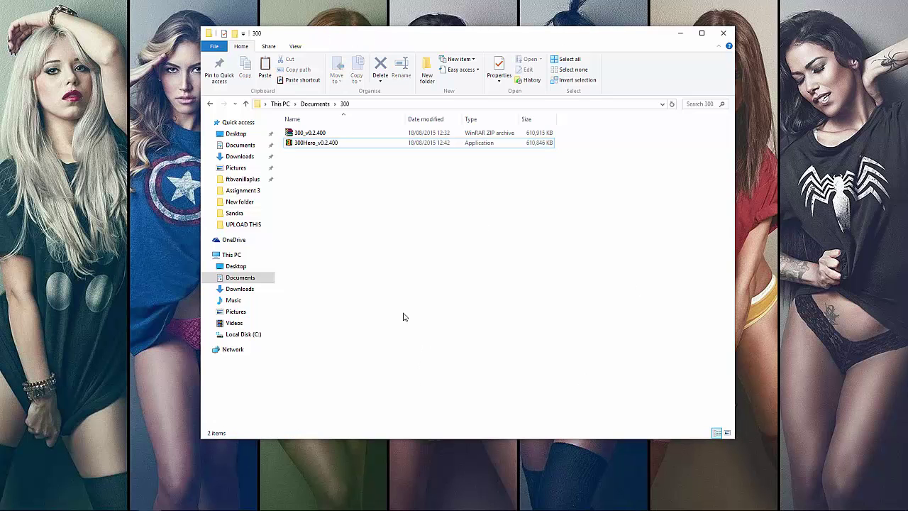
{"action": "left_click", "coordinate": [11, 501]}
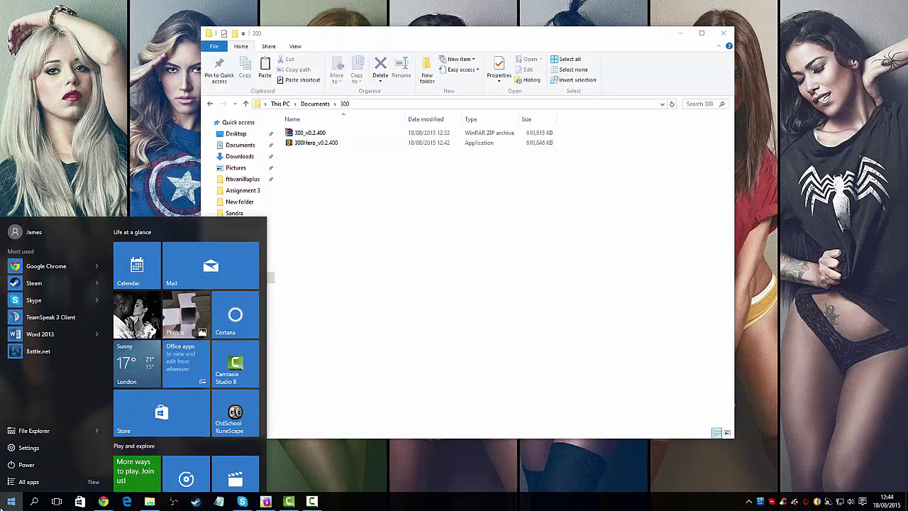
{"action": "left_click", "coordinate": [46, 432]}
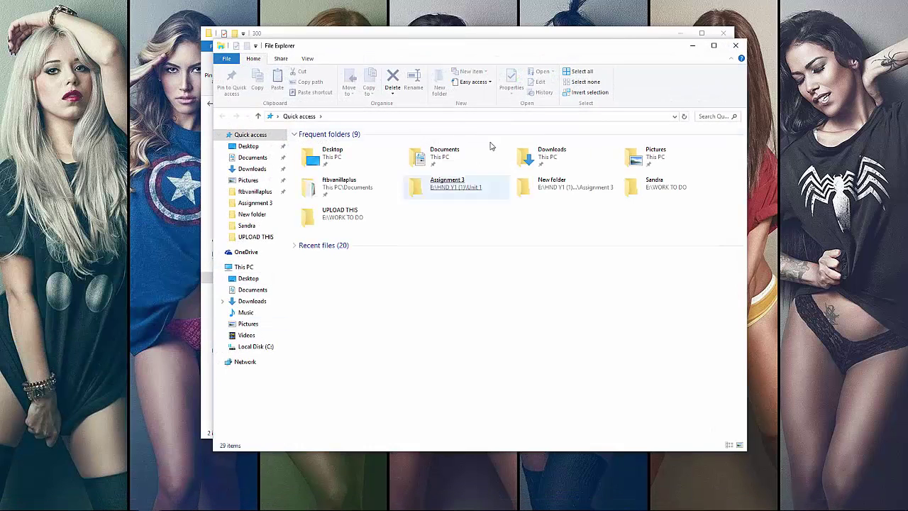
{"action": "left_click", "coordinate": [727, 48]}
{"action": "left_click", "coordinate": [11, 500]}
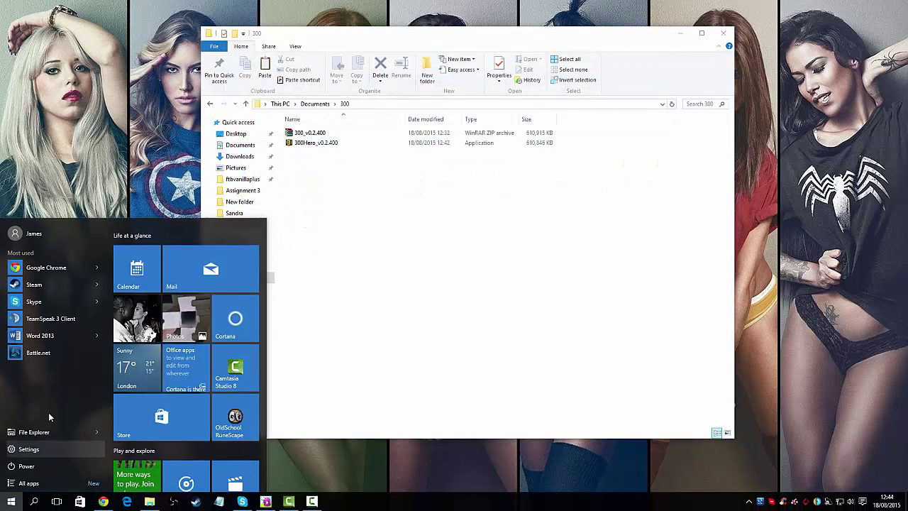
{"action": "left_click", "coordinate": [33, 501]}
{"action": "type", "text": "300"}
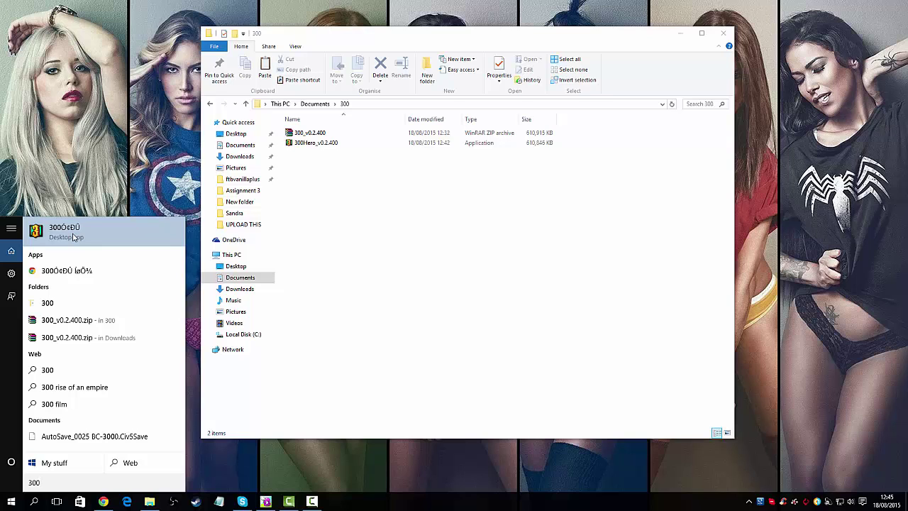
{"action": "left_click", "coordinate": [72, 237]}
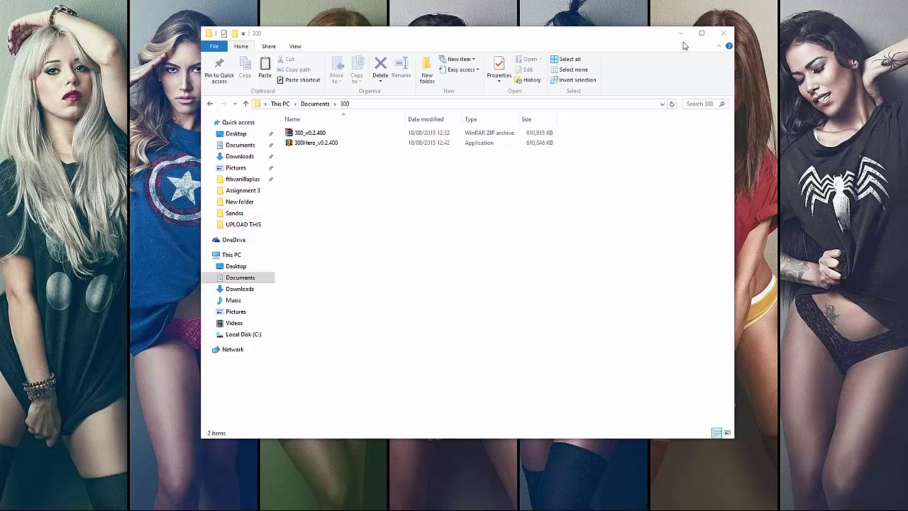
{"action": "left_click", "coordinate": [679, 33]}
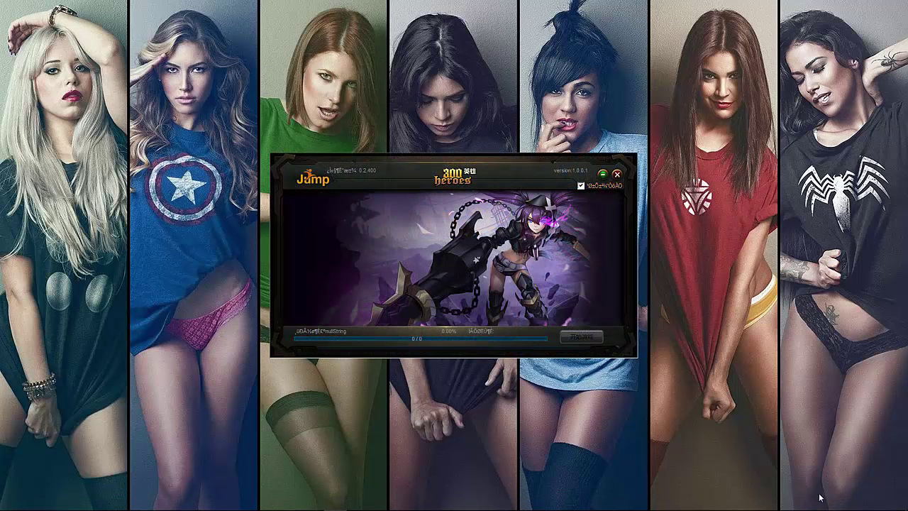
- Open the Volume Mixer, then start the game with the launcher's 开始游戏 button
{"action": "left_click", "coordinate": [851, 501]}
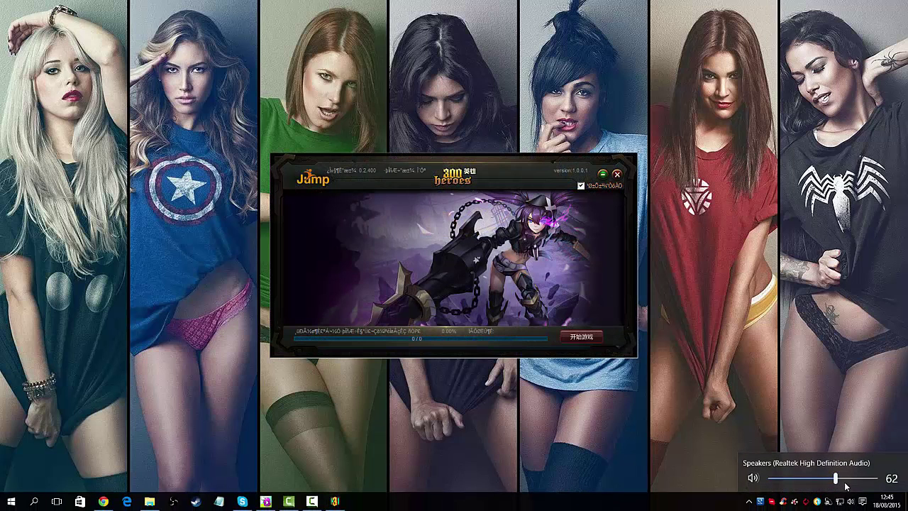
{"action": "right_click", "coordinate": [851, 501]}
{"action": "left_click", "coordinate": [838, 449]}
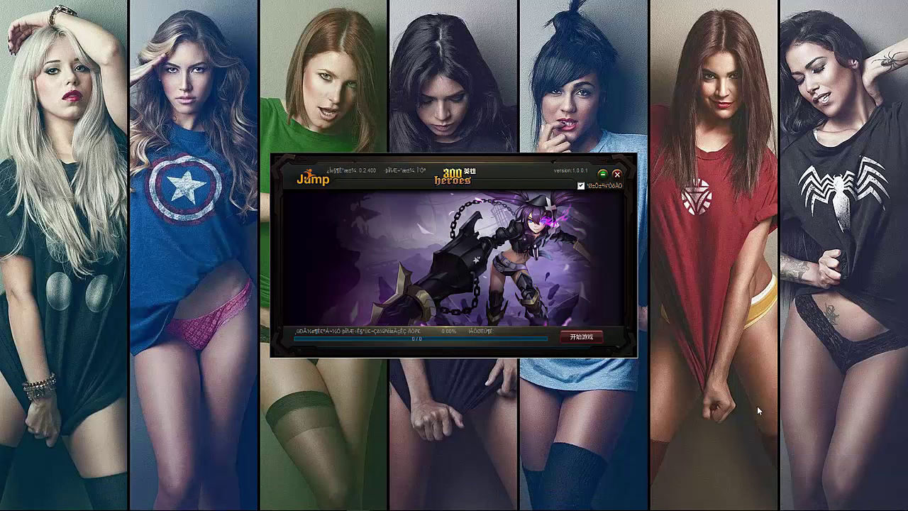
{"action": "mouse_move", "coordinate": [777, 474]}
{"action": "left_mouse_down"}
{"action": "mouse_move", "coordinate": [829, 472]}
{"action": "mouse_move", "coordinate": [770, 473]}
{"action": "left_mouse_up"}
{"action": "left_click", "coordinate": [484, 342]}
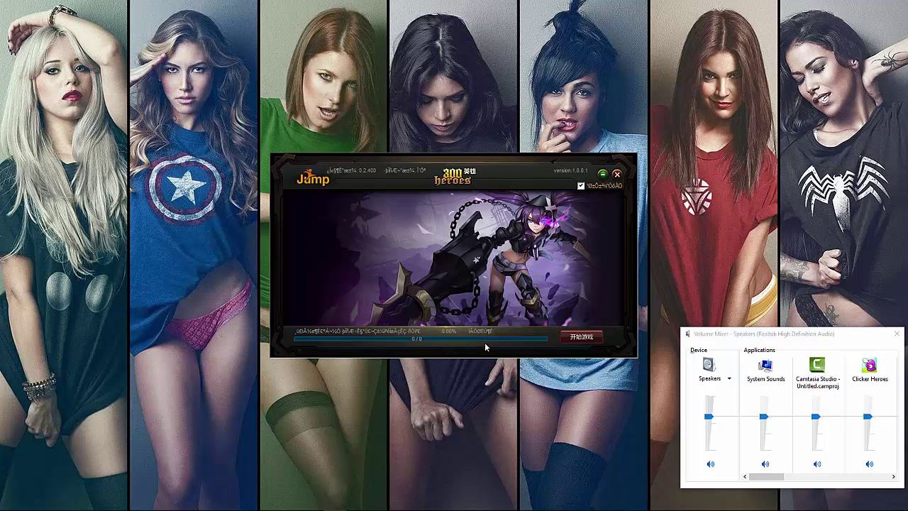
{"action": "left_click", "coordinate": [582, 338]}
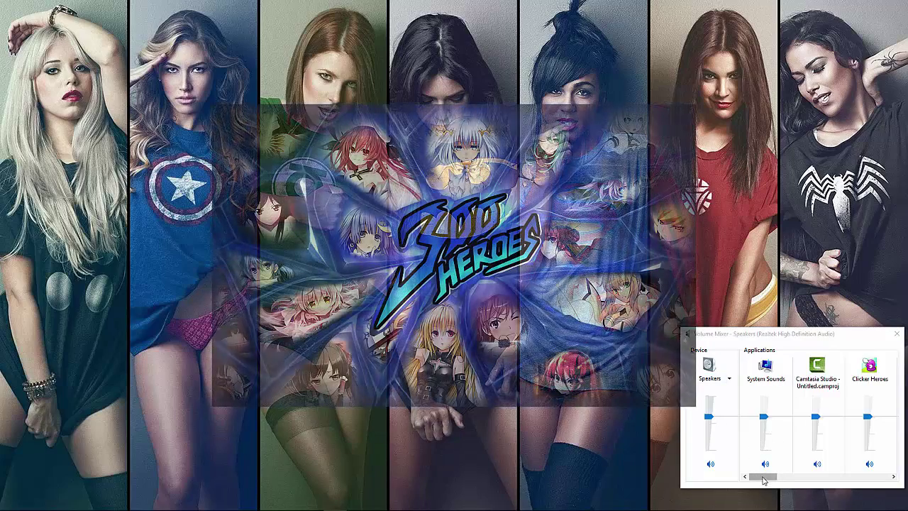
- Let the client finish loading to the 300 Heroes Ver 0.2.400 start window
{"action": "left_click_drag", "start_coordinate": [762, 476], "coordinate": [869, 451]}
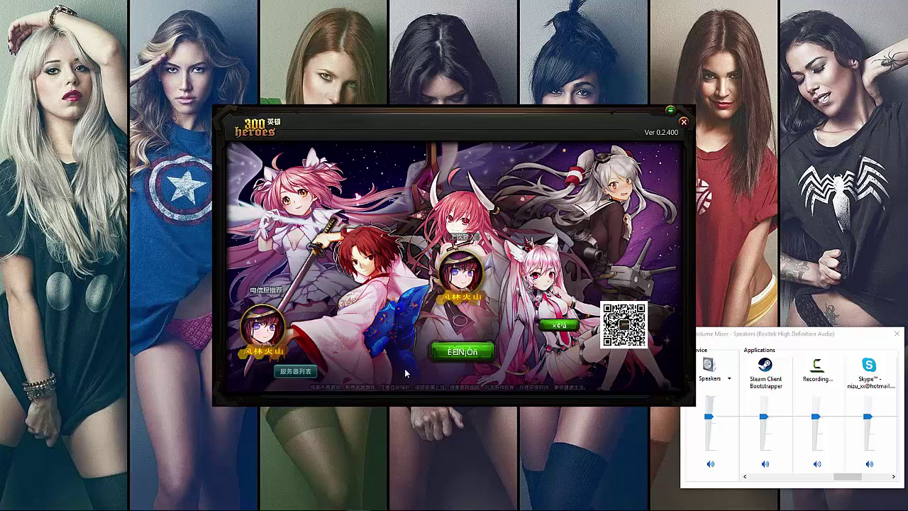
- Choose a server, replace the saved username with the new account's name and password, and log in
{"action": "left_click", "coordinate": [293, 372]}
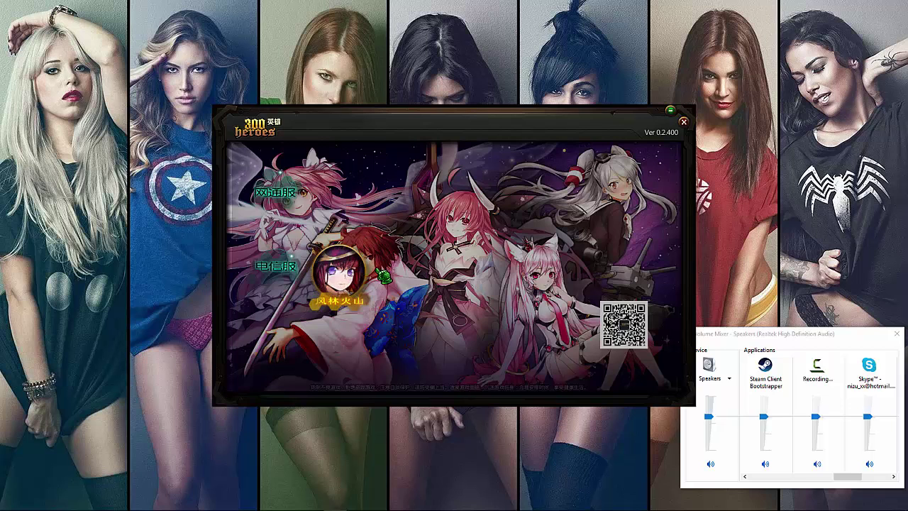
{"action": "left_click", "coordinate": [352, 287]}
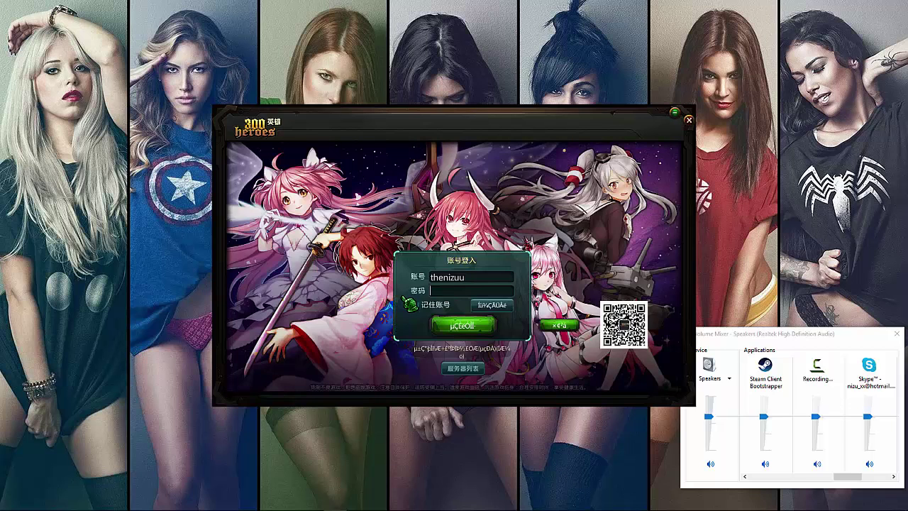
{"action": "key", "text": "BackSpace"}
{"action": "key", "text": "BackSpace"}
{"action": "key", "text": "BackSpace"}
{"action": "key", "text": "BackSpace"}
{"action": "key", "text": "BackSpace"}
{"action": "key", "text": "BackSpace"}
{"action": "key", "text": "BackSpace"}
{"action": "key", "text": "BackSpace"}
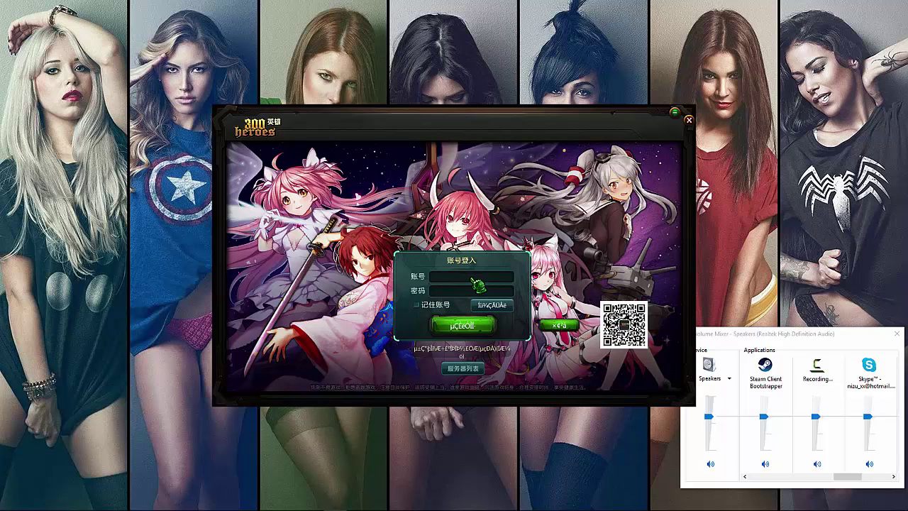
{"action": "type", "text": "testname"}
{"action": "type", "text": "rnizuu"}
{"action": "type", "text": "********"}
{"action": "left_click", "coordinate": [467, 328]}
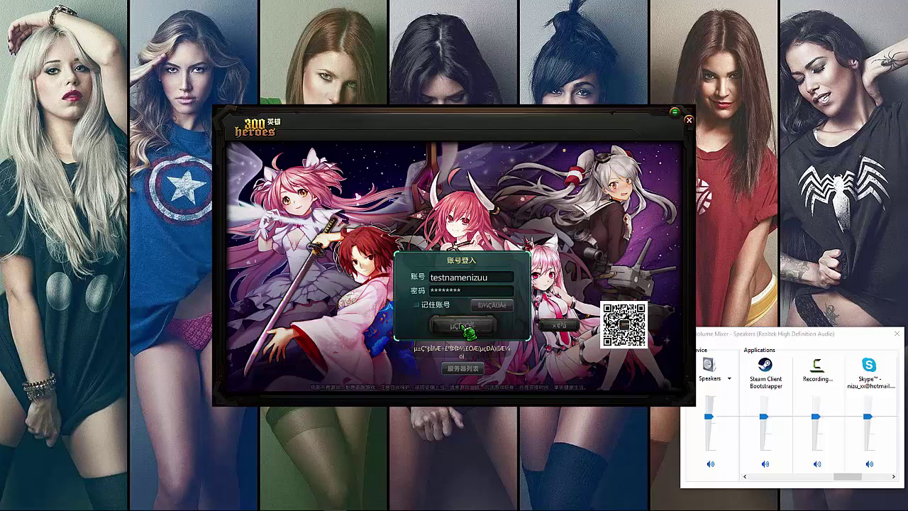